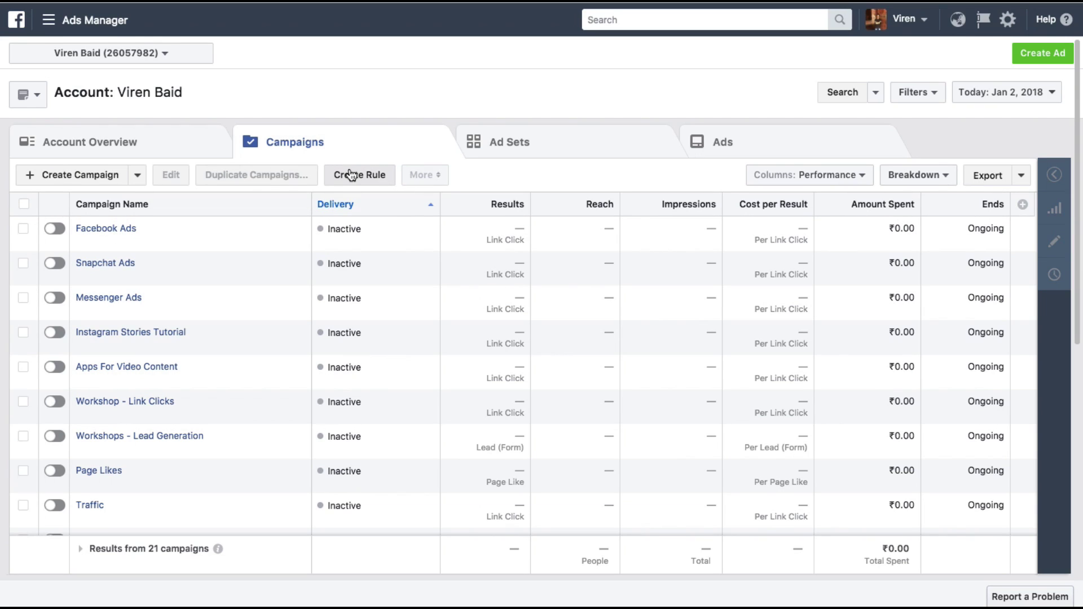
Abandon the campaign-level rule and open the Facebook Ads campaign's ad sets
{"action": "left_click", "coordinate": [351, 175]}
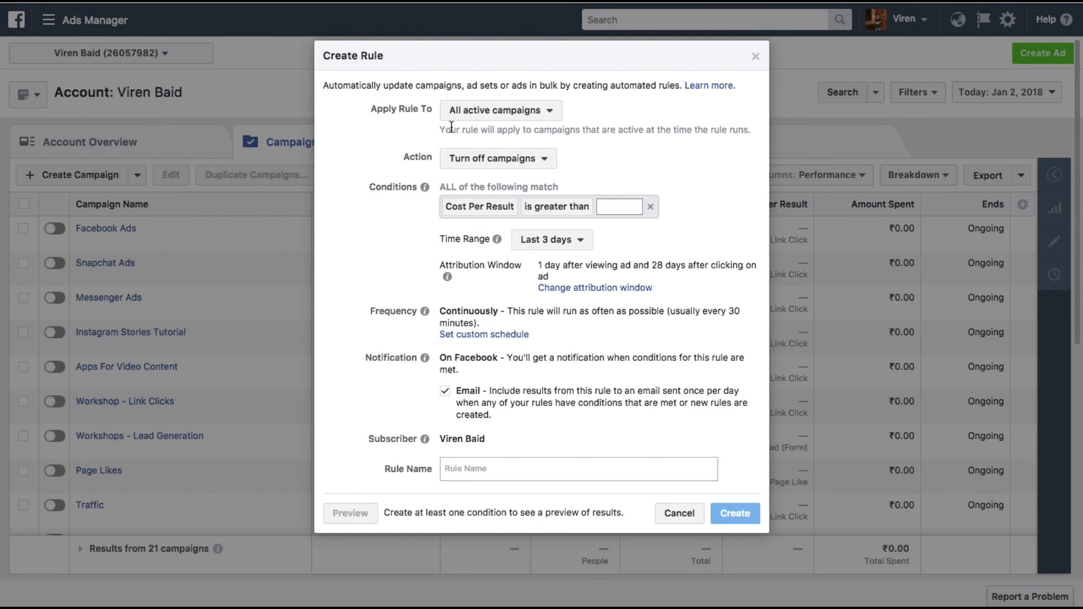
{"action": "left_click", "coordinate": [679, 513]}
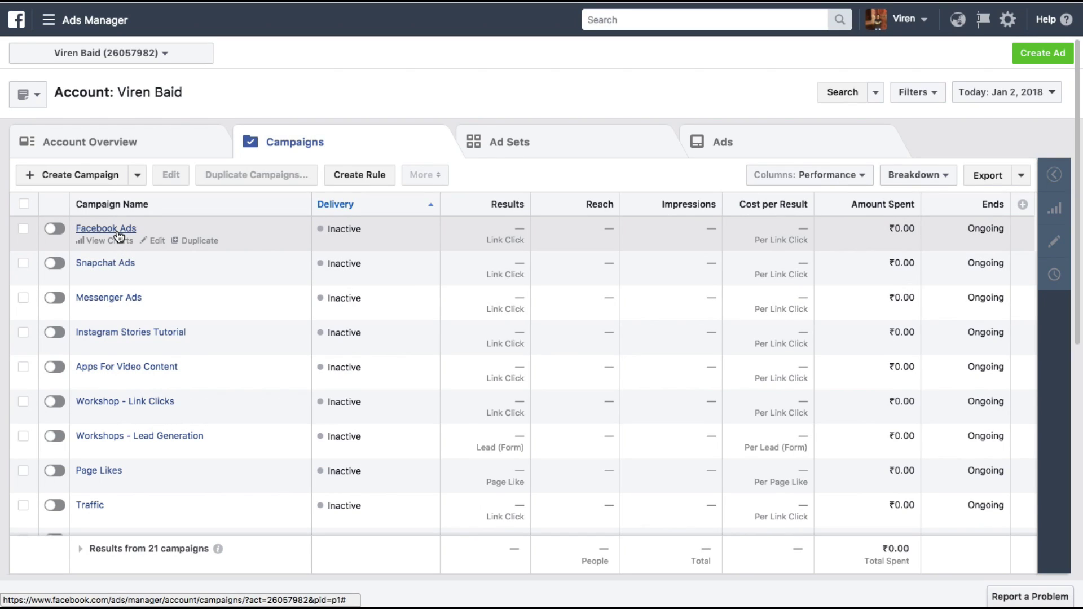
{"action": "left_click", "coordinate": [107, 229]}
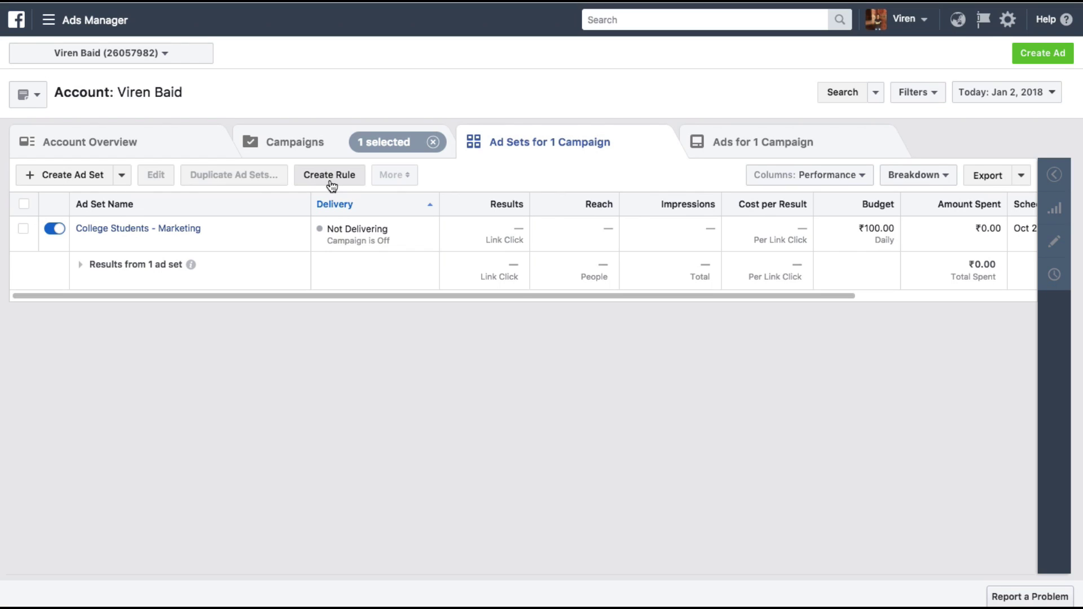
Start a rule for only the College Students - Marketing ad set
{"action": "left_click", "coordinate": [23, 228]}
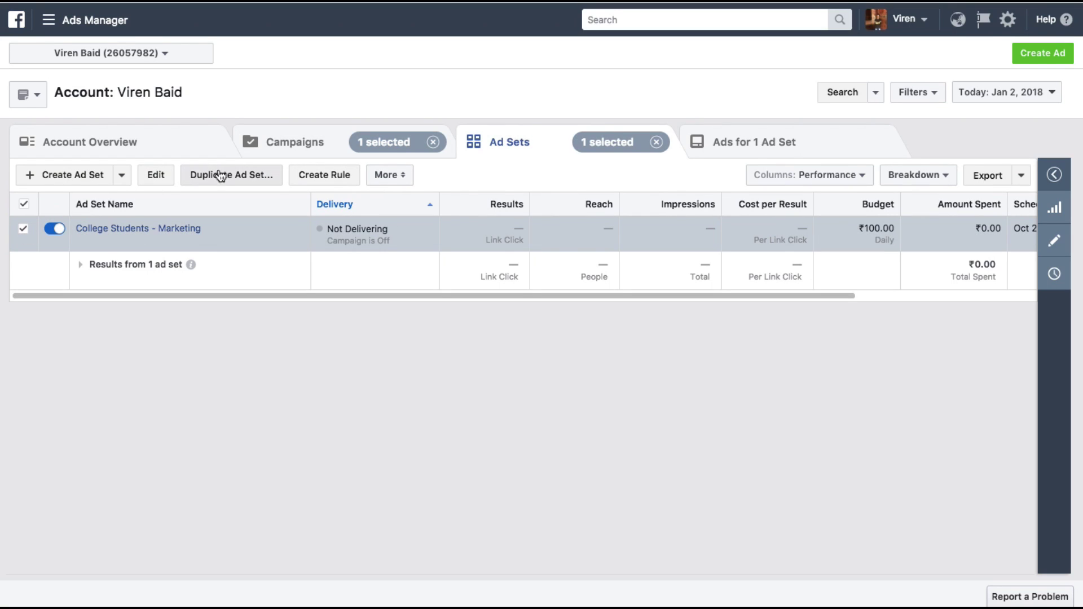
{"action": "left_click", "coordinate": [299, 174]}
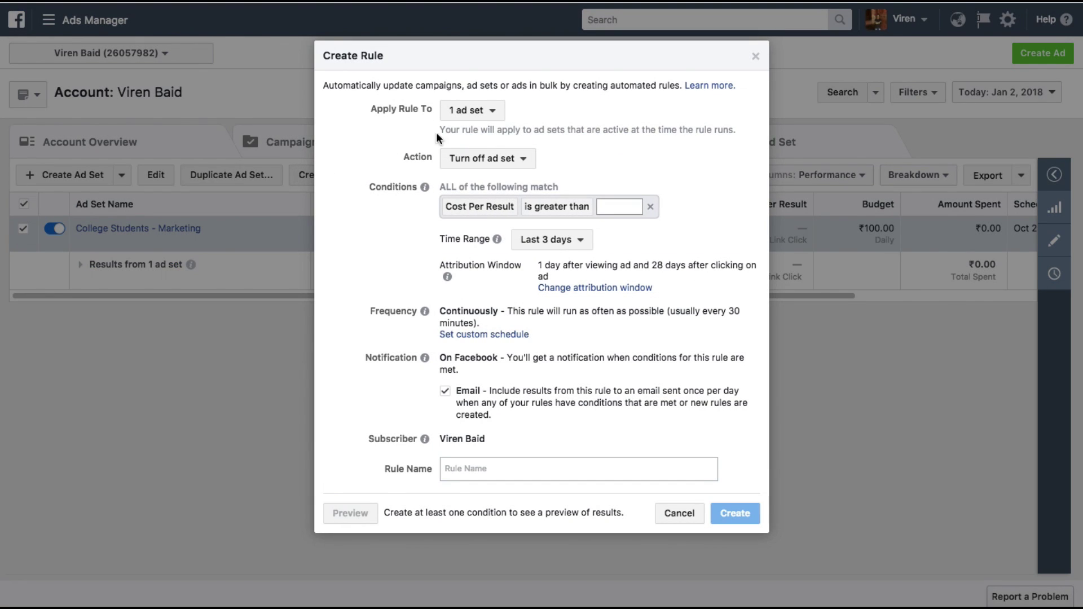
{"action": "left_click", "coordinate": [486, 117]}
{"action": "left_click", "coordinate": [486, 117]}
{"action": "left_click", "coordinate": [485, 164]}
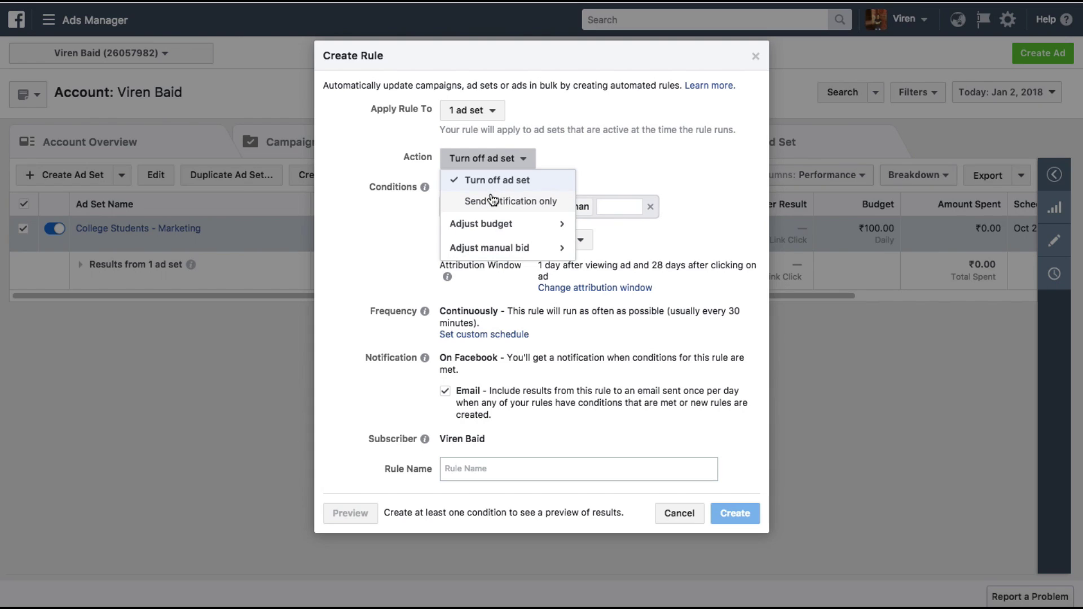
{"action": "left_click", "coordinate": [482, 226]}
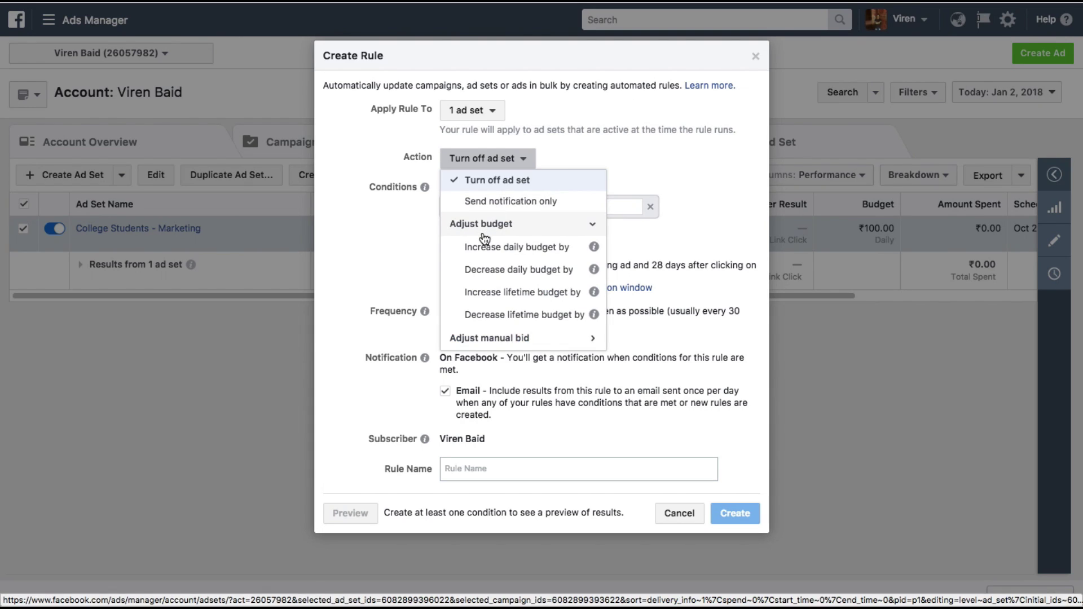
{"action": "left_click", "coordinate": [487, 337]}
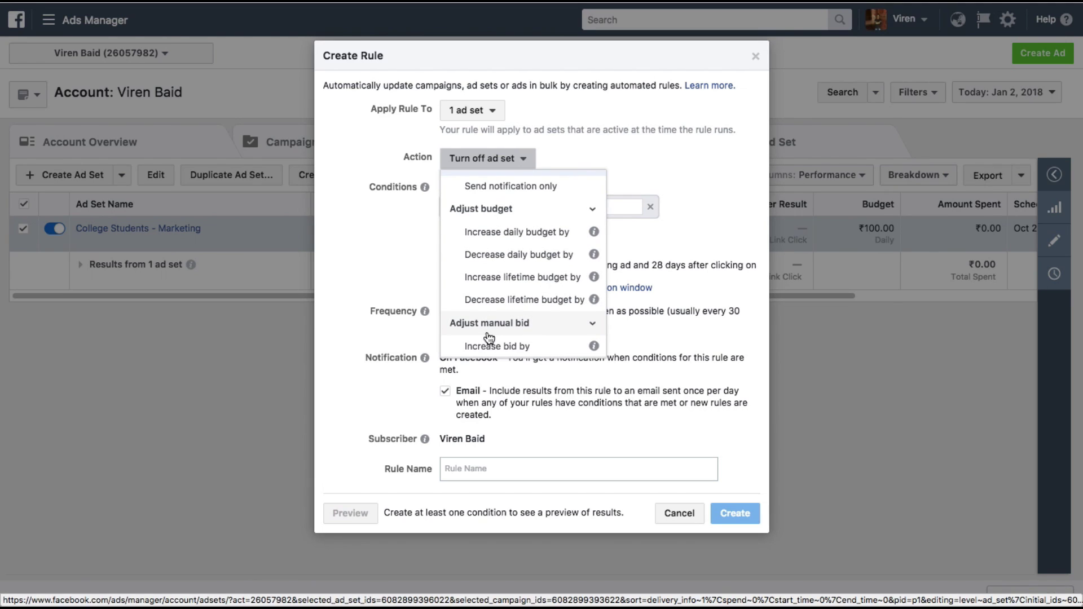
{"action": "scroll", "coordinate": [489, 338], "scroll_direction": "down", "scroll_amount": 1}
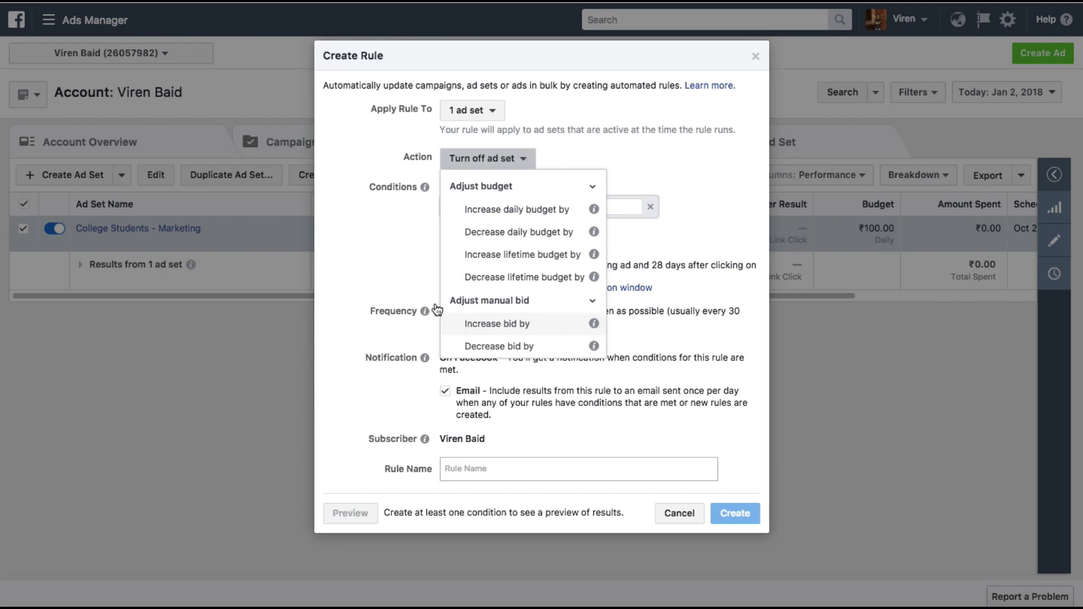
{"action": "scroll", "coordinate": [515, 252], "scroll_direction": "up", "scroll_amount": 2}
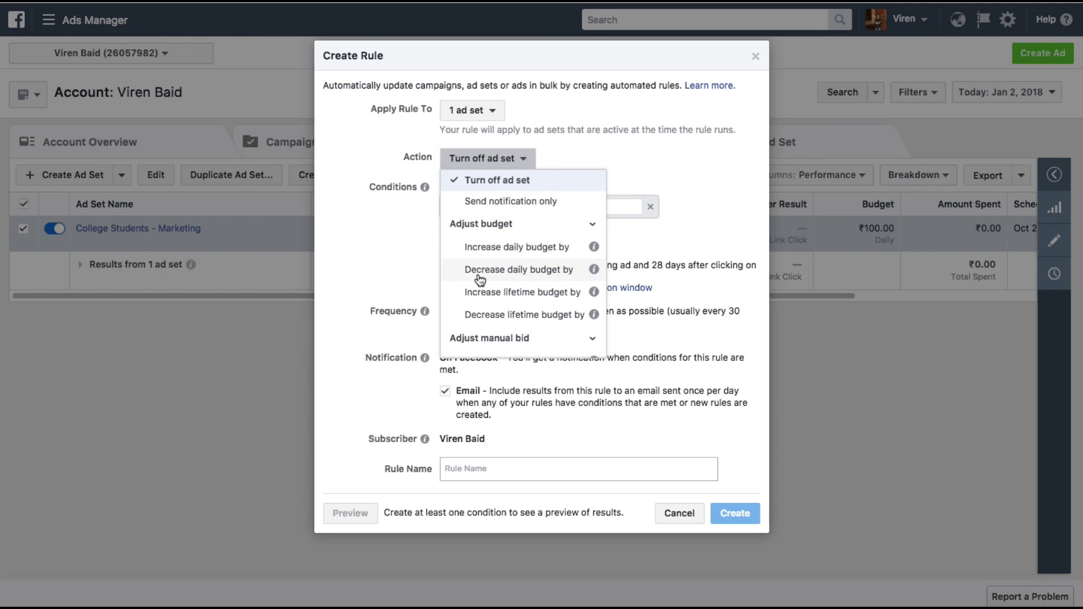
{"action": "scroll", "coordinate": [479, 278], "scroll_direction": "down", "scroll_amount": 1}
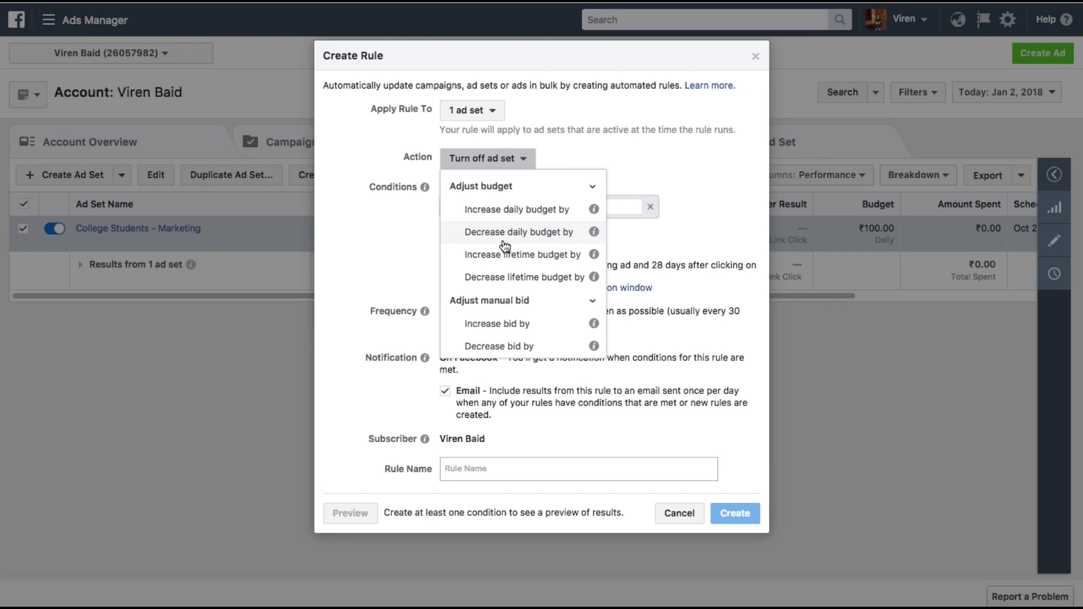
{"action": "scroll", "coordinate": [508, 244], "scroll_direction": "up", "scroll_amount": 1}
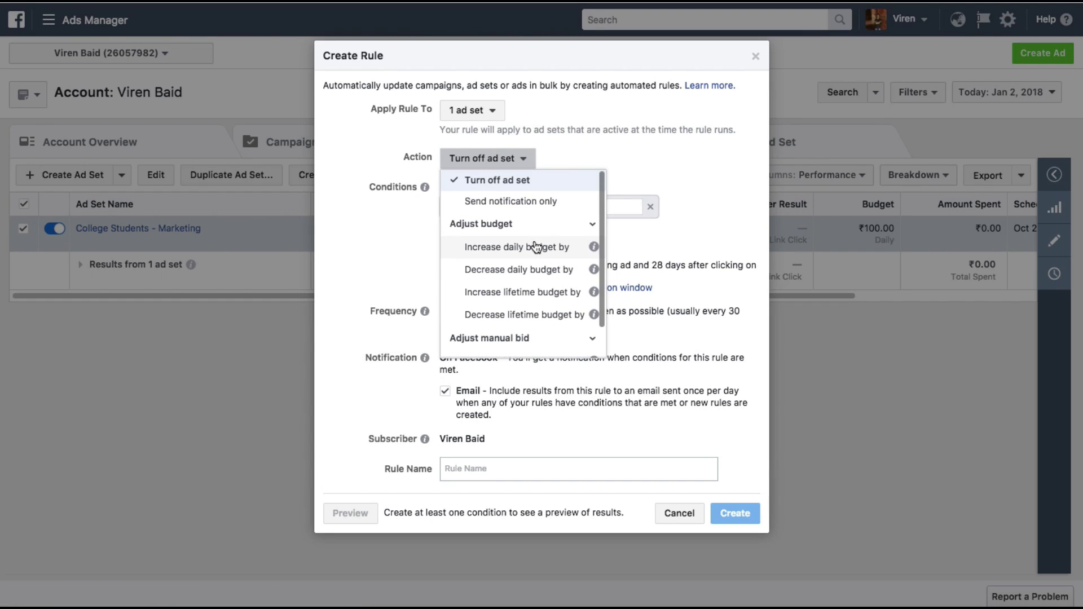
{"action": "left_click", "coordinate": [495, 181]}
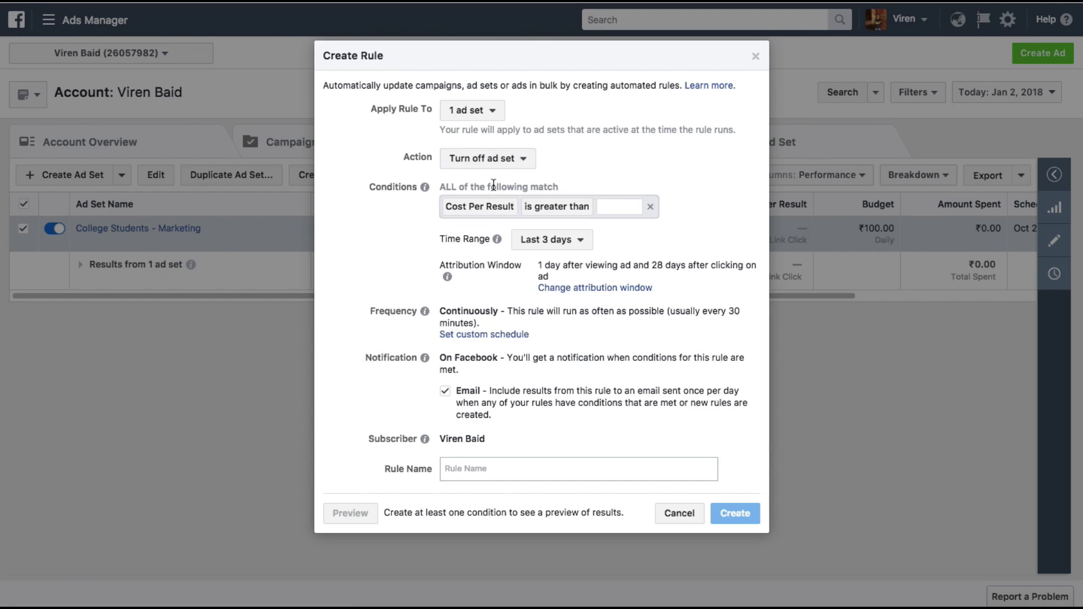
Make Cost Per Result the condition metric, using 'is greater than'
{"action": "left_click", "coordinate": [470, 209]}
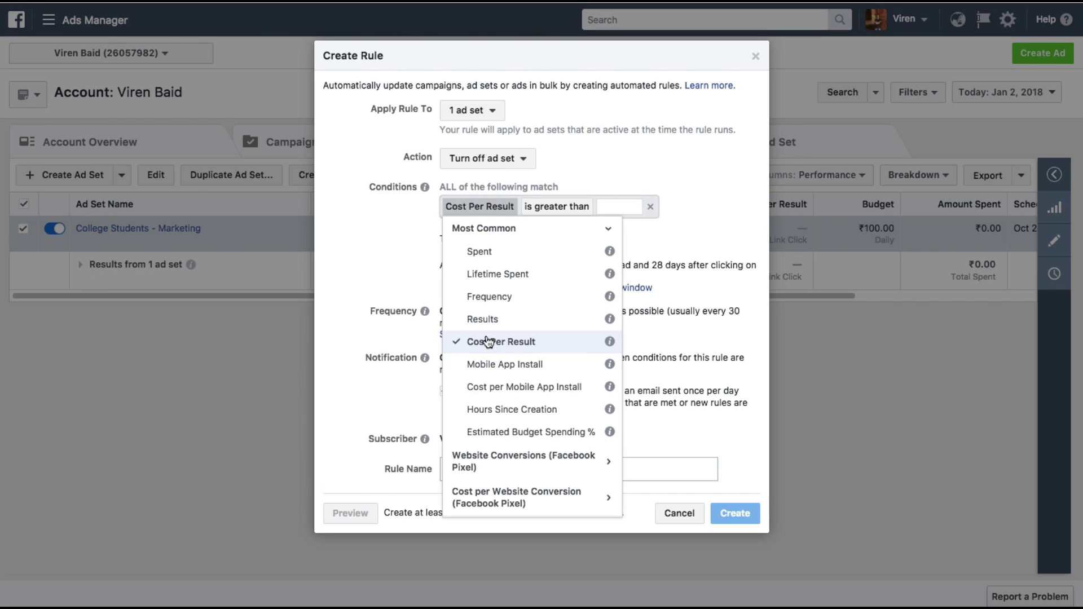
{"action": "scroll", "coordinate": [482, 385], "scroll_direction": "down", "scroll_amount": 2}
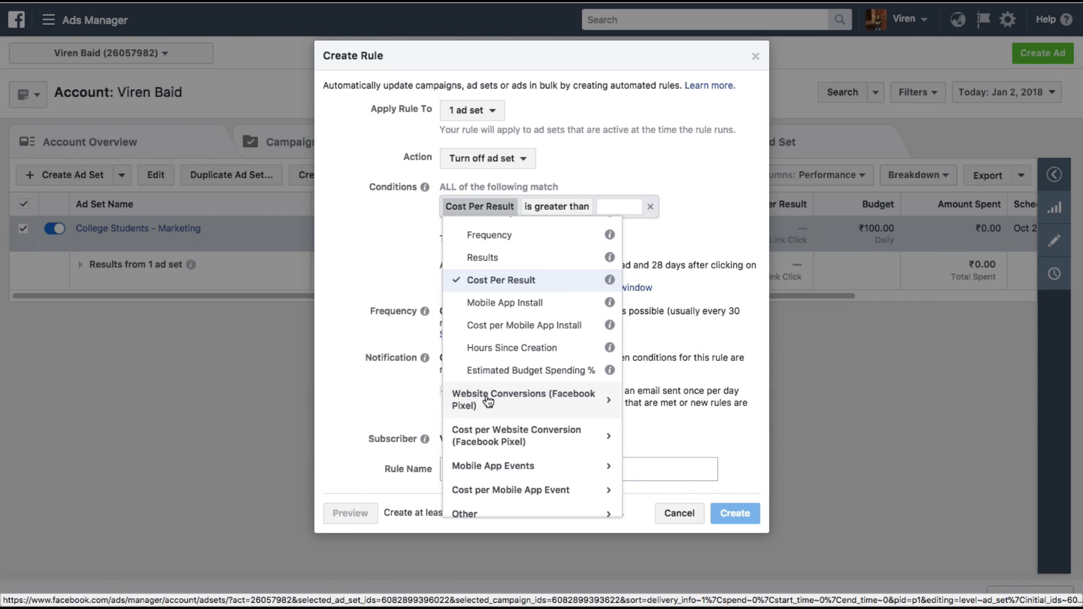
{"action": "scroll", "coordinate": [487, 401], "scroll_direction": "down", "scroll_amount": 1}
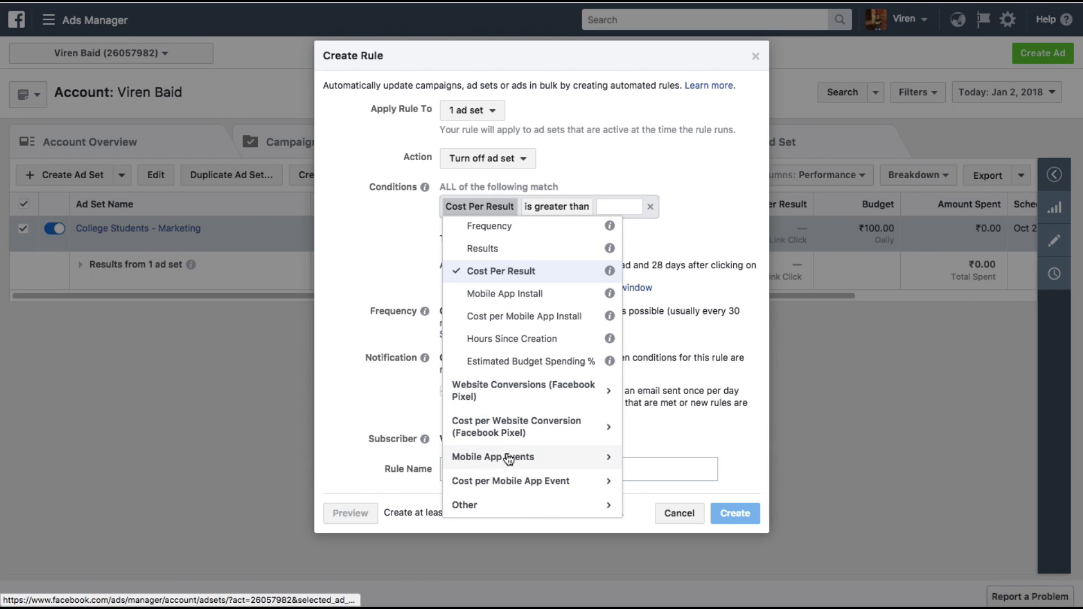
{"action": "left_click", "coordinate": [485, 505]}
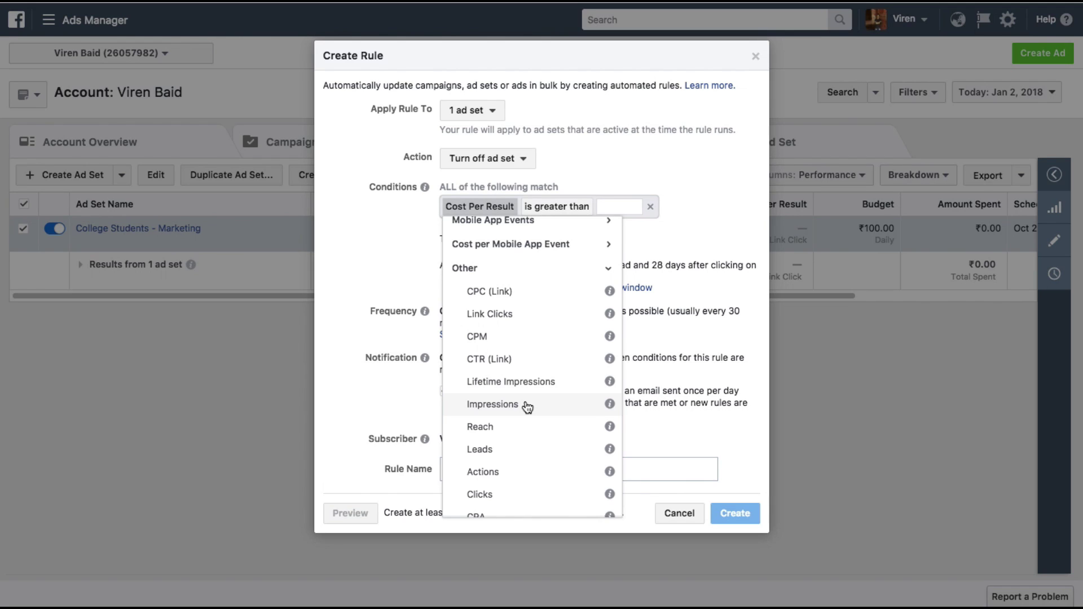
{"action": "scroll", "coordinate": [527, 407], "scroll_direction": "up", "scroll_amount": 10}
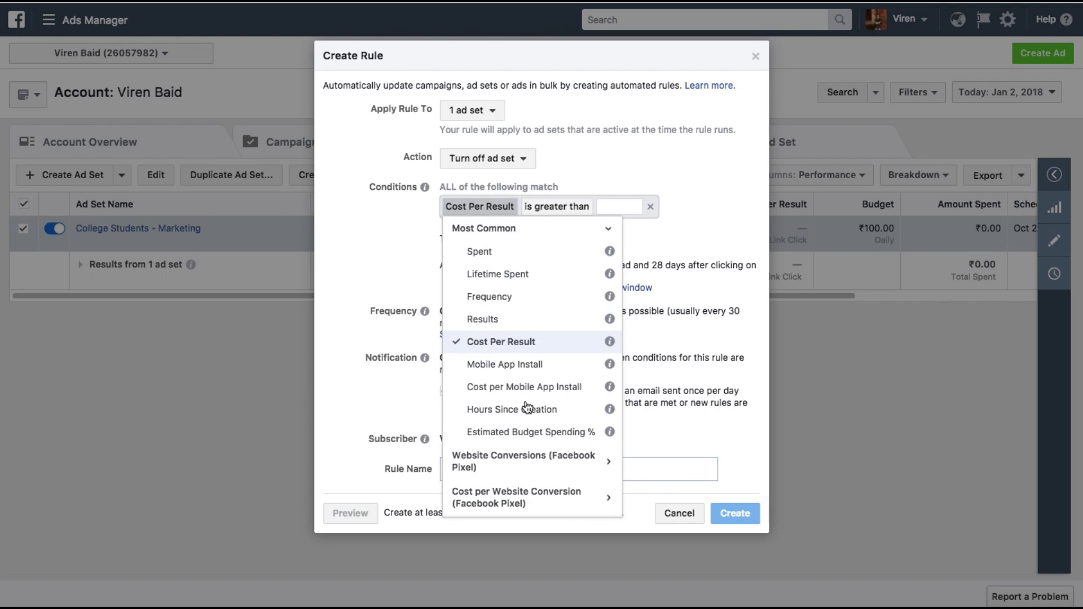
{"action": "left_click", "coordinate": [491, 343]}
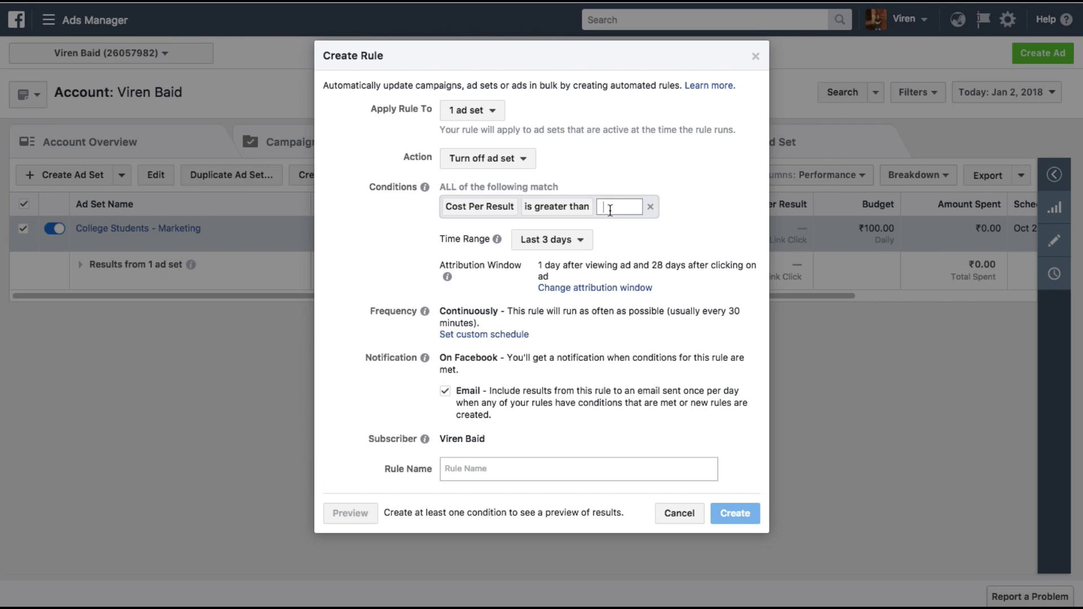
{"action": "type", "text": "15"}
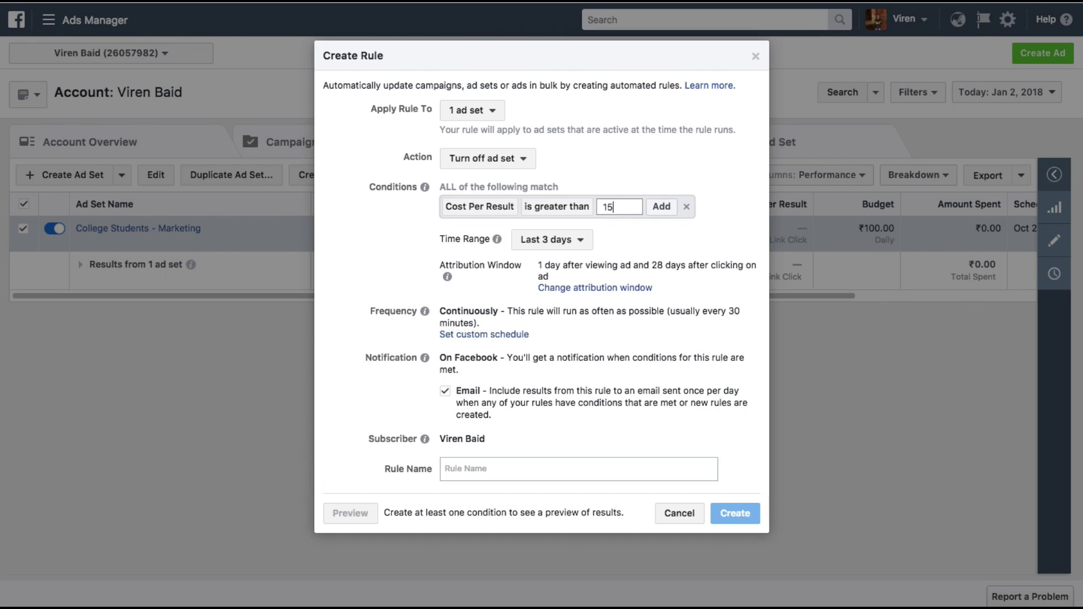
Add conditions for cost per result above ₹15 and lifetime impressions above 8000
{"action": "key", "text": "Return"}
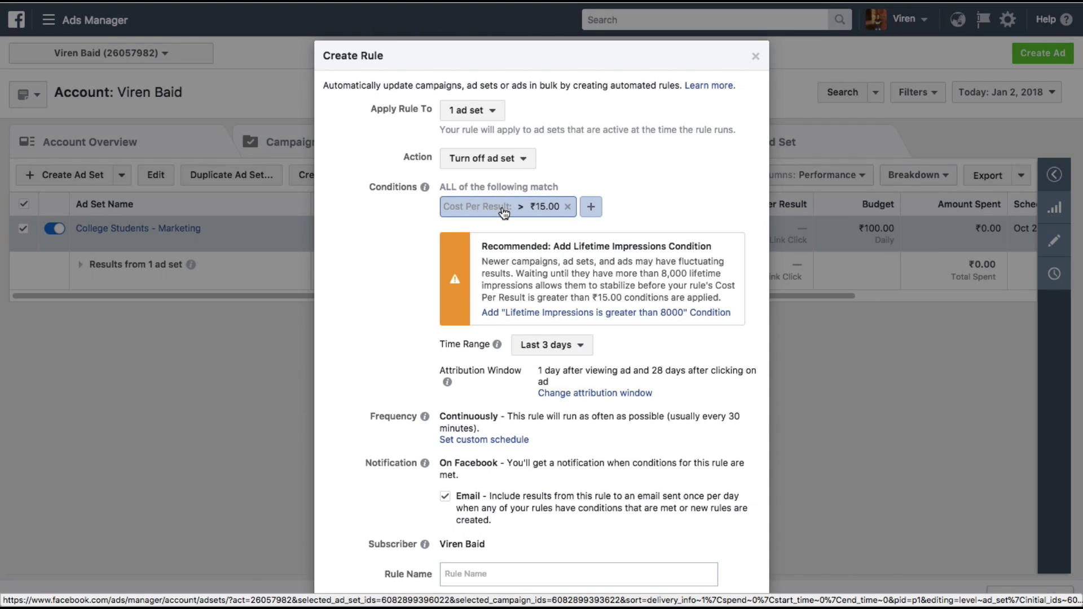
{"action": "left_click", "coordinate": [532, 312]}
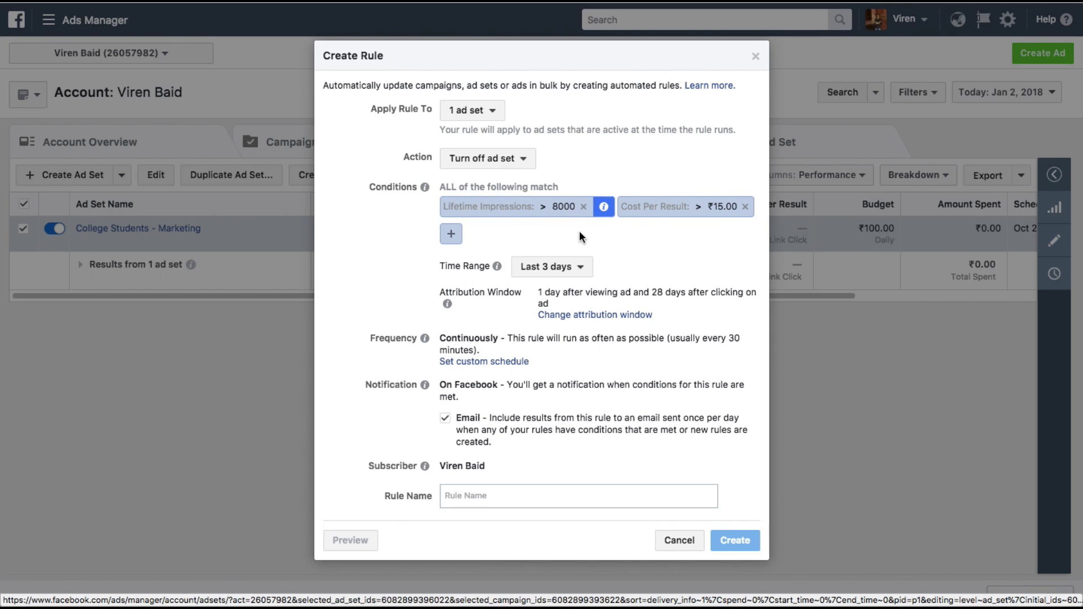
{"action": "left_click", "coordinate": [564, 268]}
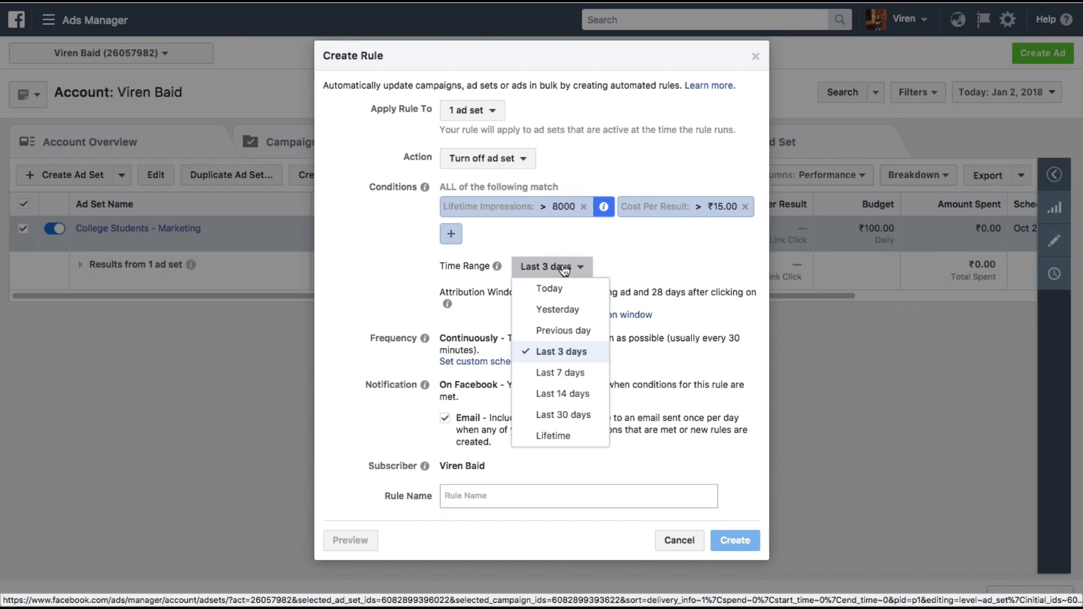
Set the rule's time range to Yesterday, then review the 28-day attribution wording
{"action": "left_click", "coordinate": [574, 309]}
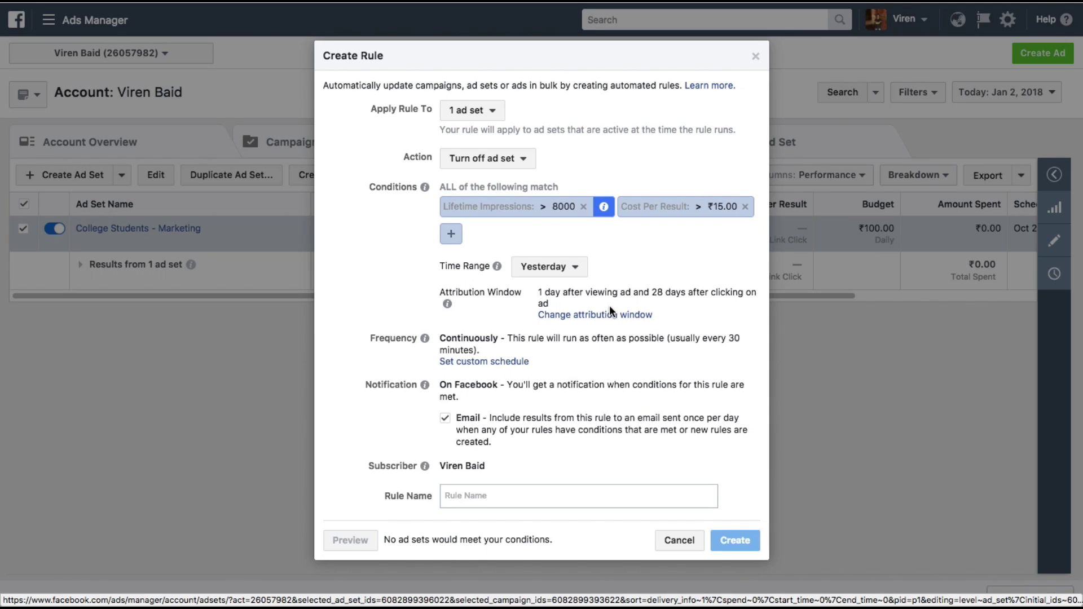
{"action": "left_click_drag", "start_coordinate": [542, 292], "coordinate": [614, 292]}
{"action": "left_click", "coordinate": [624, 293]}
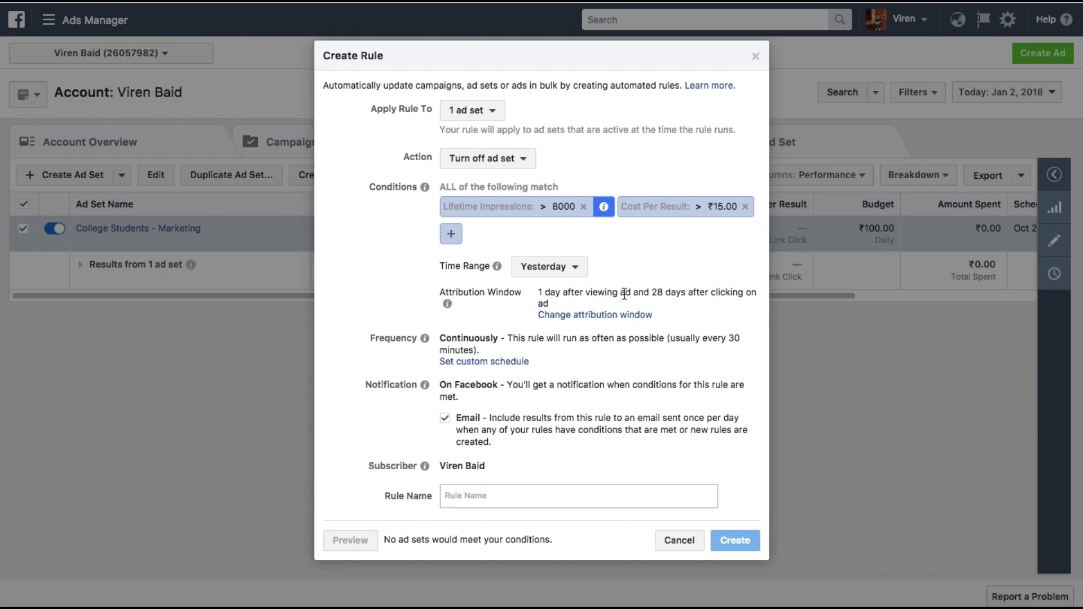
{"action": "left_click_drag", "start_coordinate": [653, 294], "coordinate": [674, 302]}
{"action": "left_click", "coordinate": [673, 297]}
{"action": "left_click_drag", "start_coordinate": [673, 297], "coordinate": [652, 298]}
{"action": "left_click", "coordinate": [658, 299]}
{"action": "left_click", "coordinate": [479, 363]}
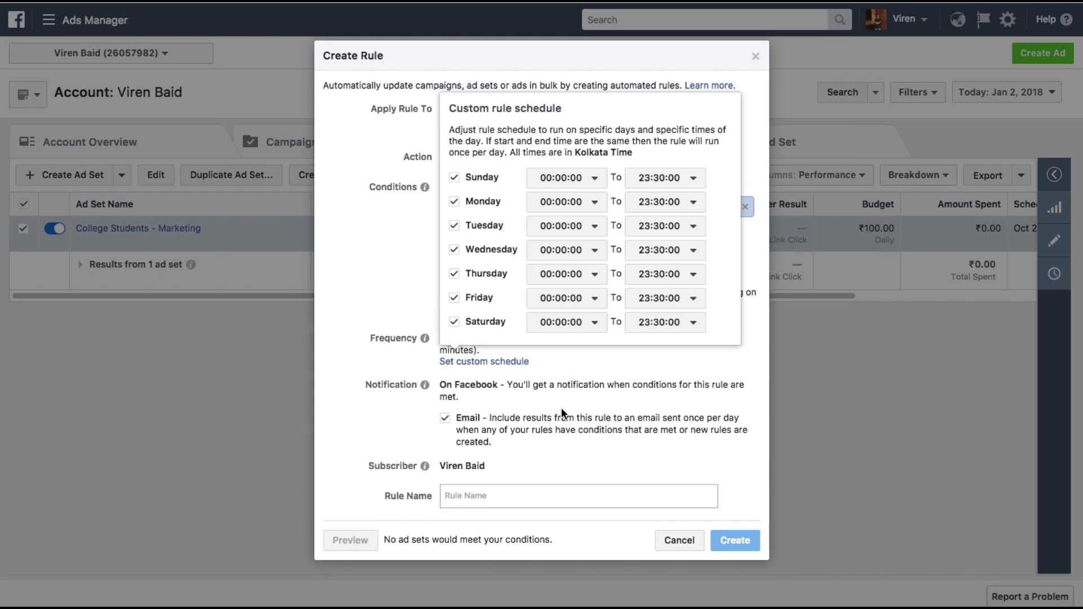
Leave the custom schedule unchanged, name the rule 'Shut off ad' and create it
{"action": "left_click", "coordinate": [547, 376]}
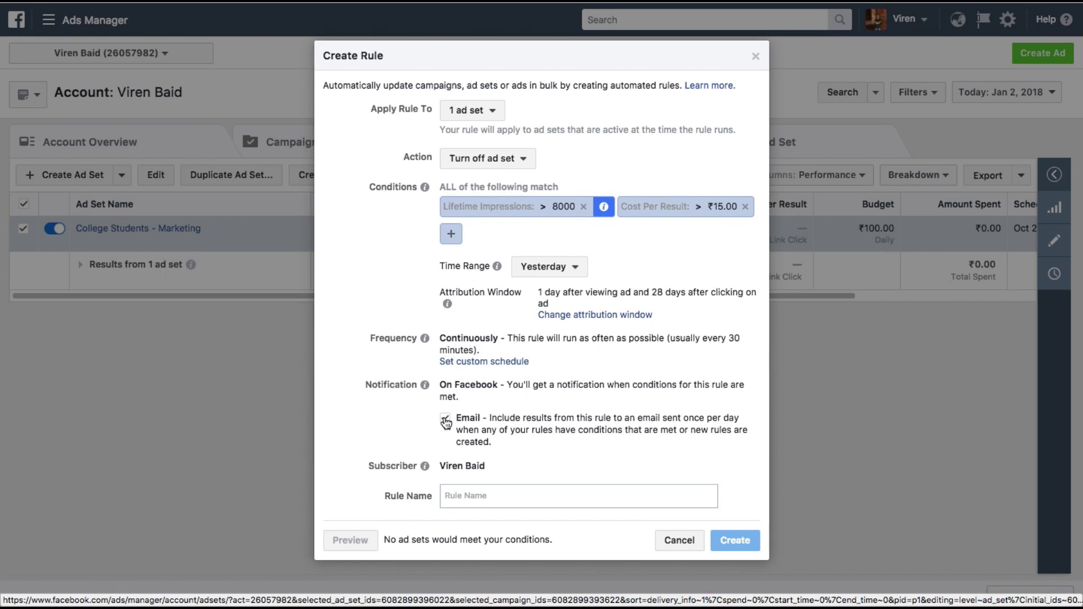
{"action": "left_click", "coordinate": [463, 493]}
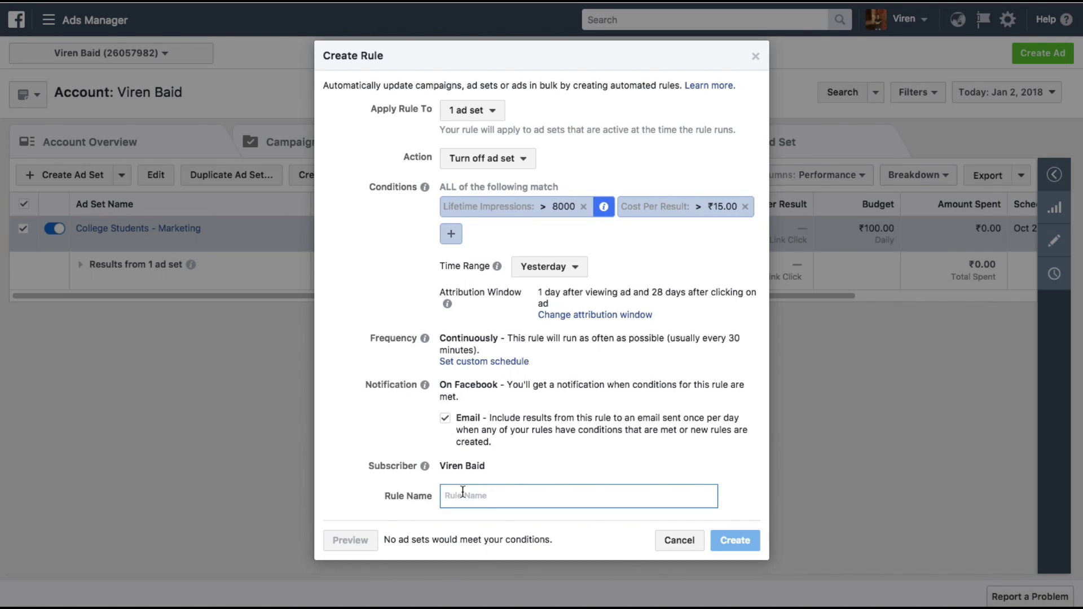
{"action": "type", "text": "Shut off ad"}
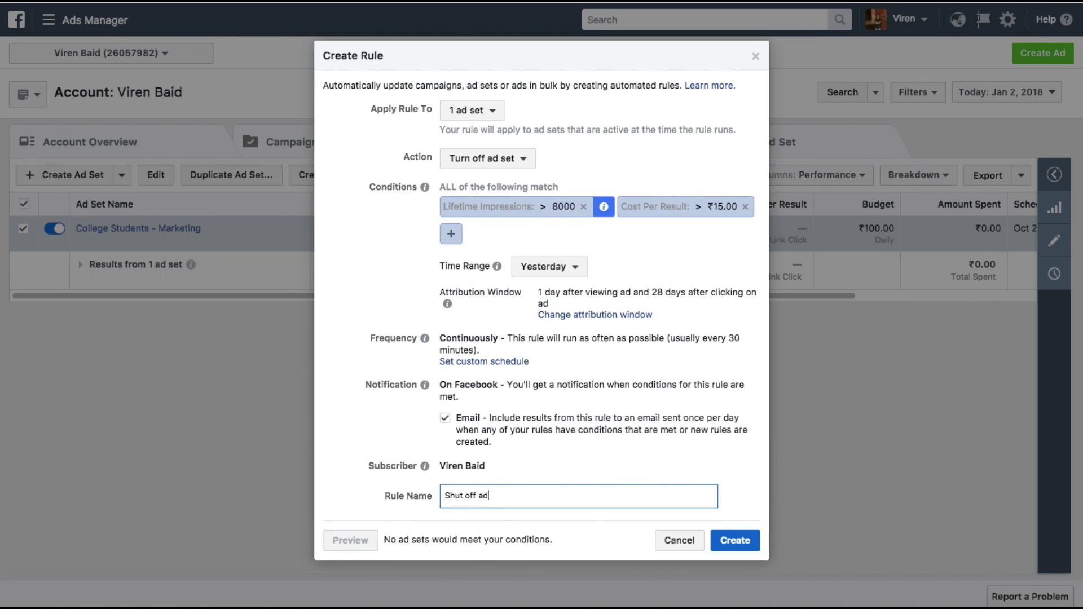
{"action": "left_click", "coordinate": [745, 540]}
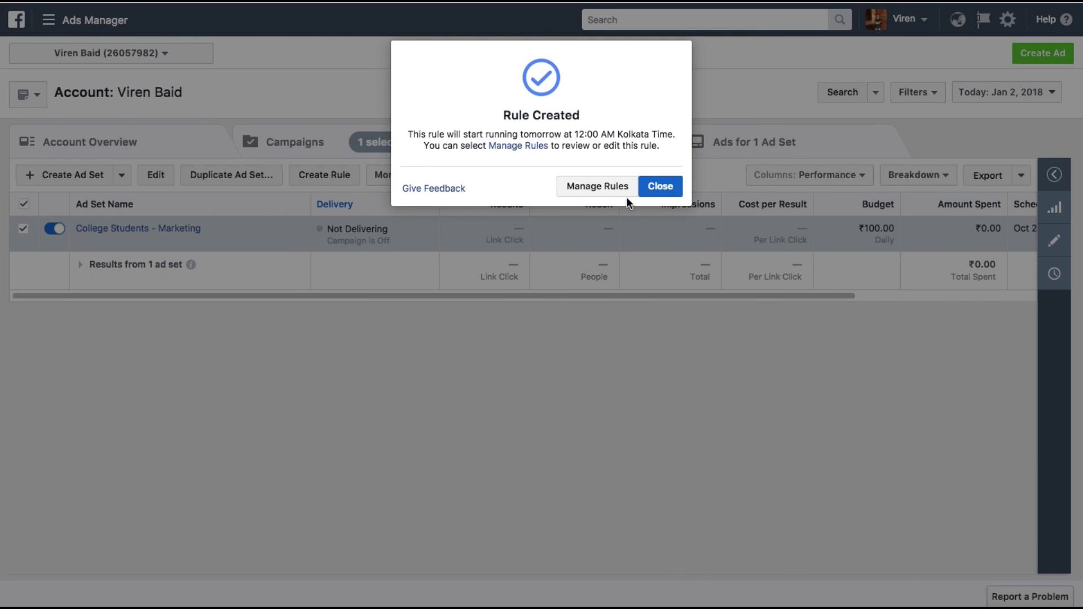
Go to Manage Rules to view 'Shut off ad' and check its Actions menu
{"action": "left_click", "coordinate": [615, 188]}
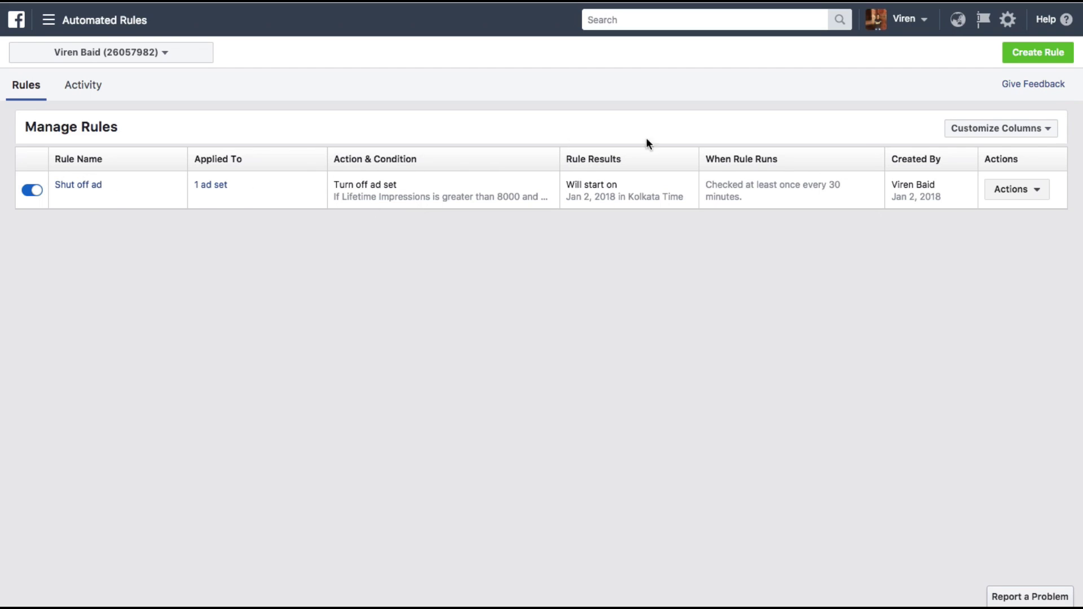
{"action": "left_click", "coordinate": [1013, 190]}
{"action": "left_click", "coordinate": [795, 334]}
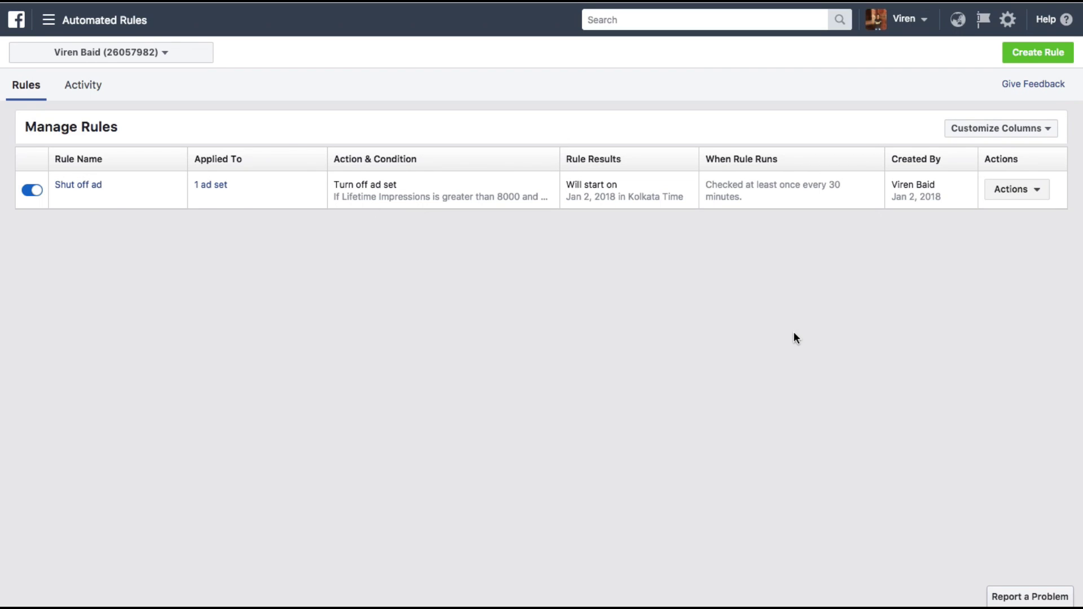